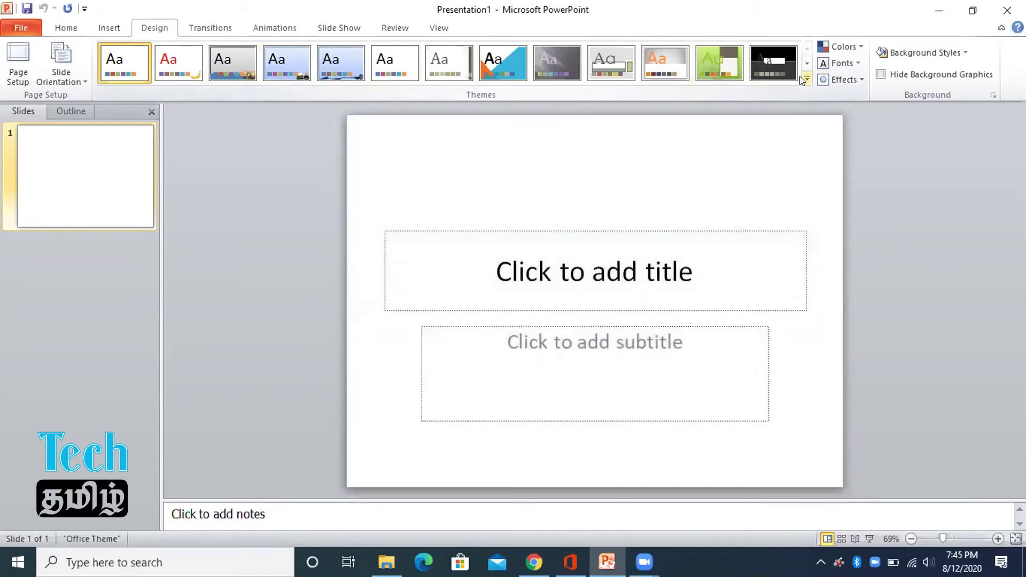
Step: Browse the themes gallery and File backstage without changes, then bring up the new-slide layouts
click(807, 79)
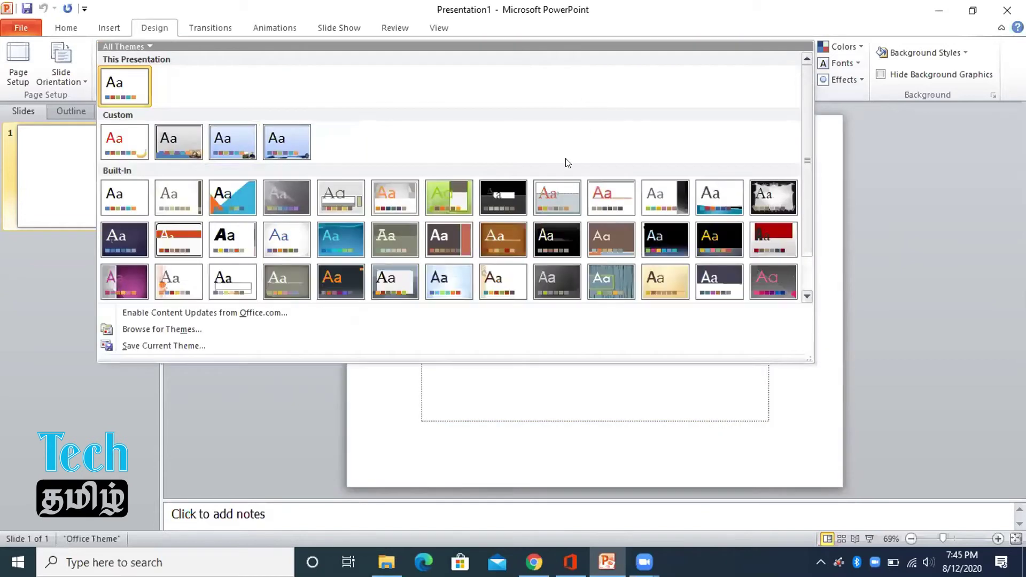
click(827, 185)
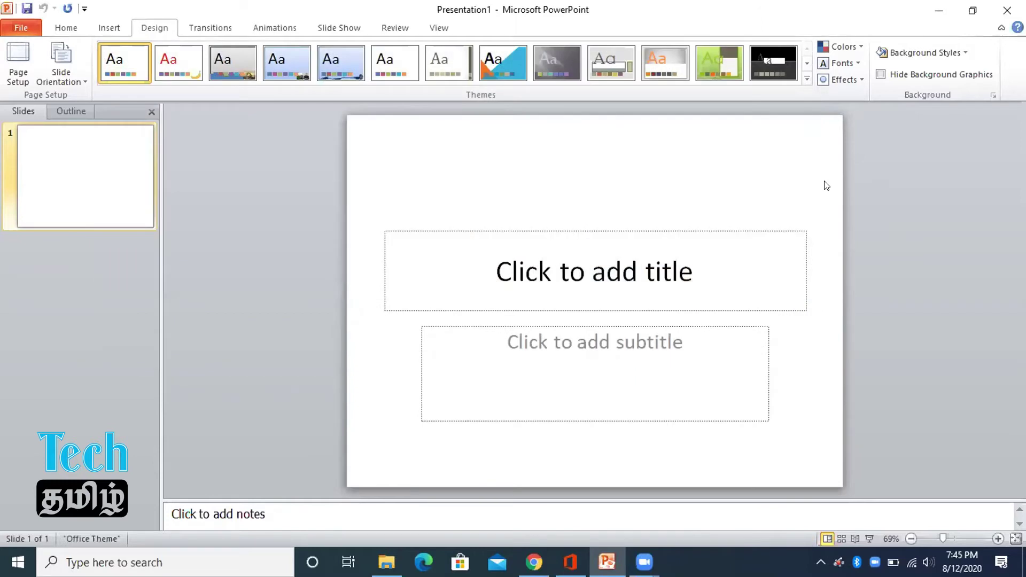
click(28, 25)
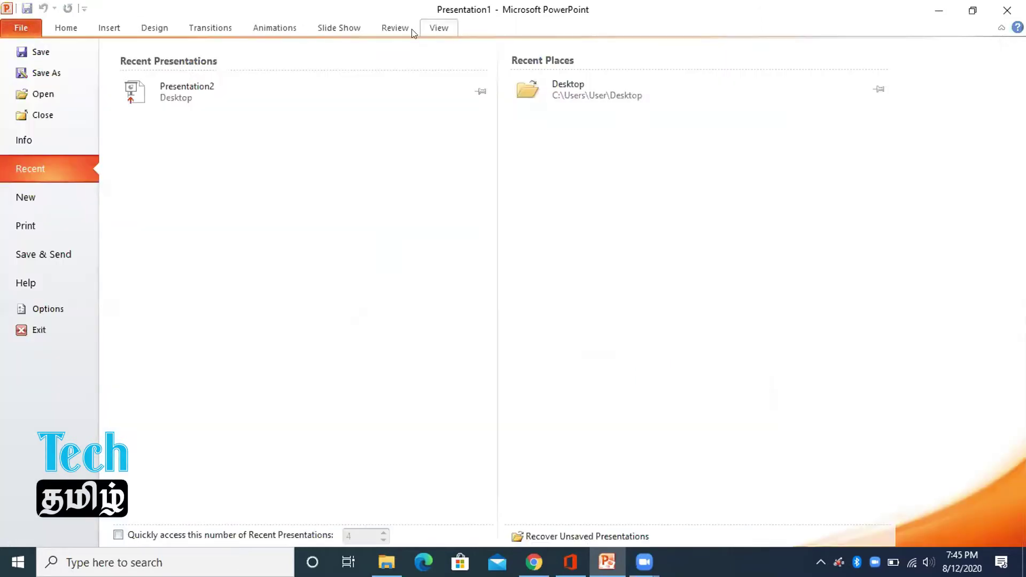
click(53, 31)
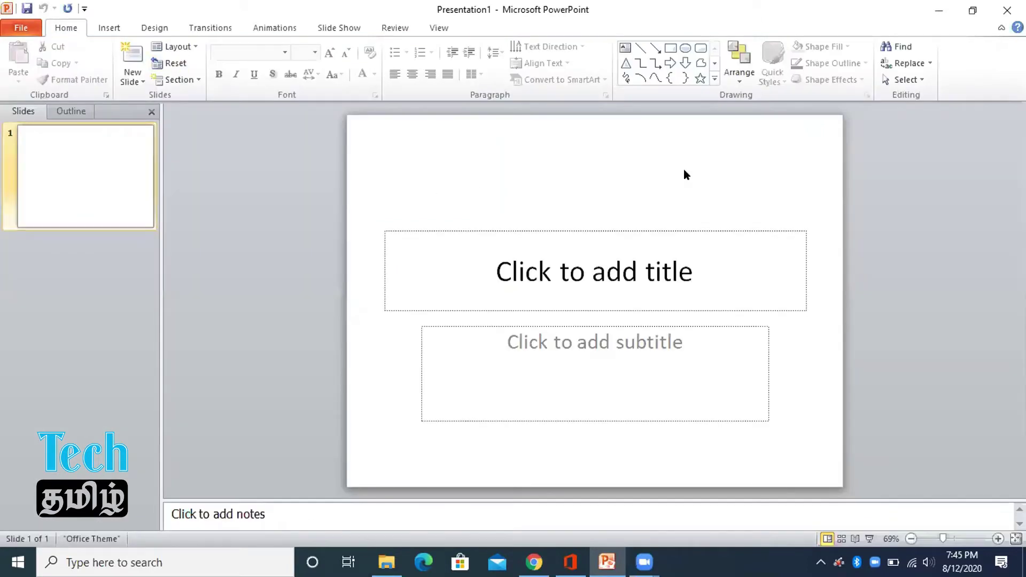
click(138, 74)
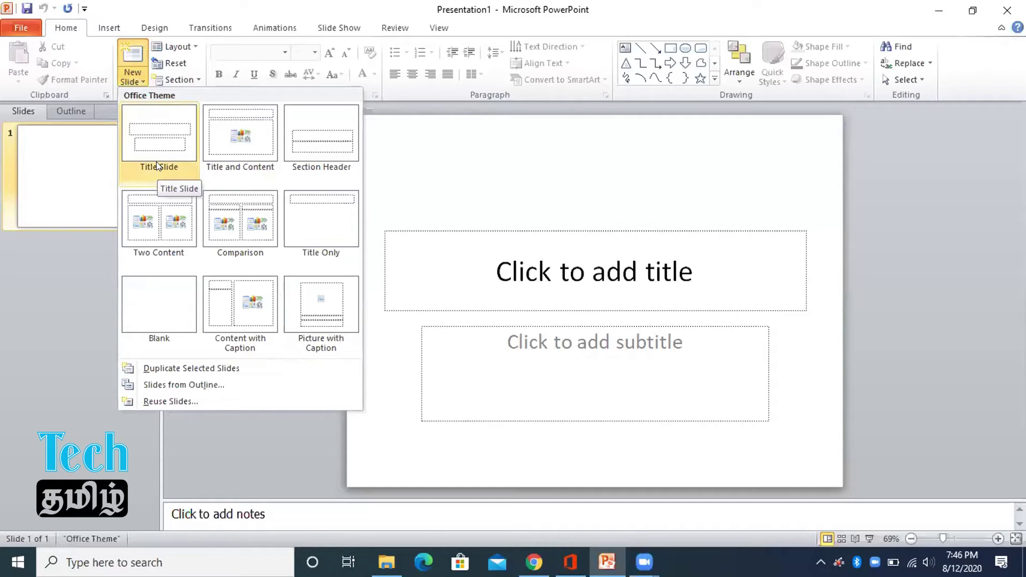
Step: Add a second slide using the Title and Content layout
click(135, 77)
click(134, 77)
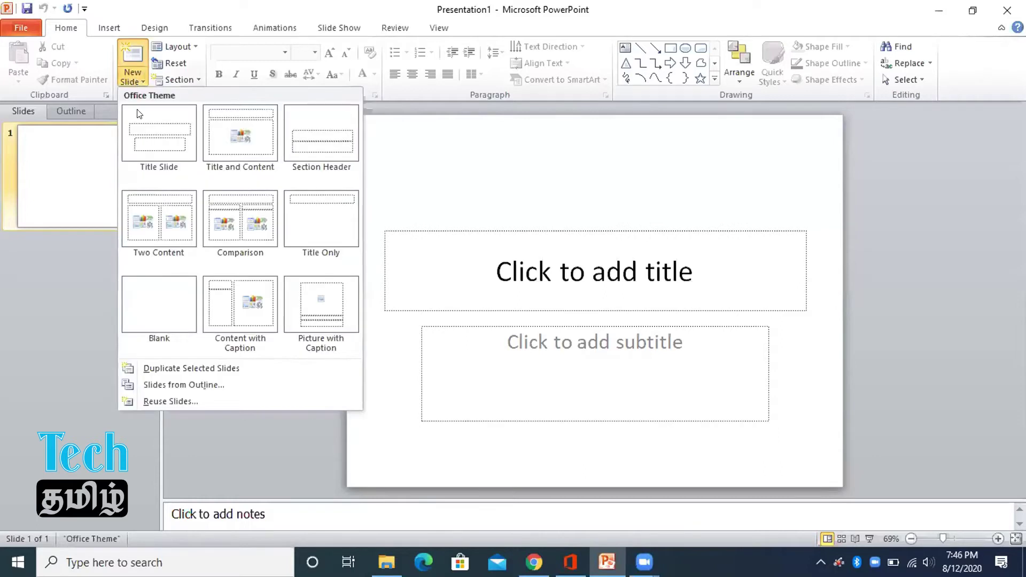
click(135, 79)
click(135, 79)
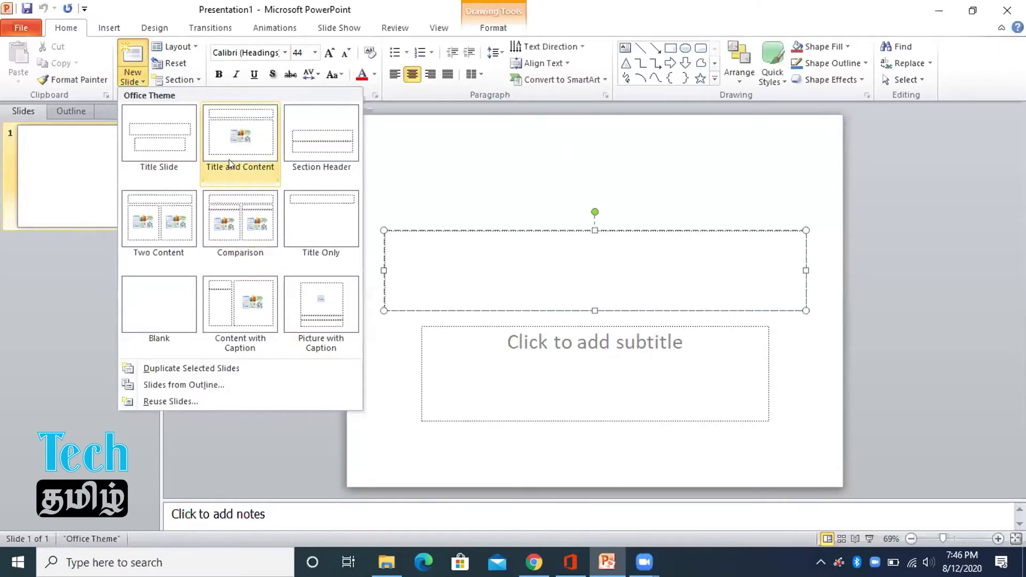
click(258, 161)
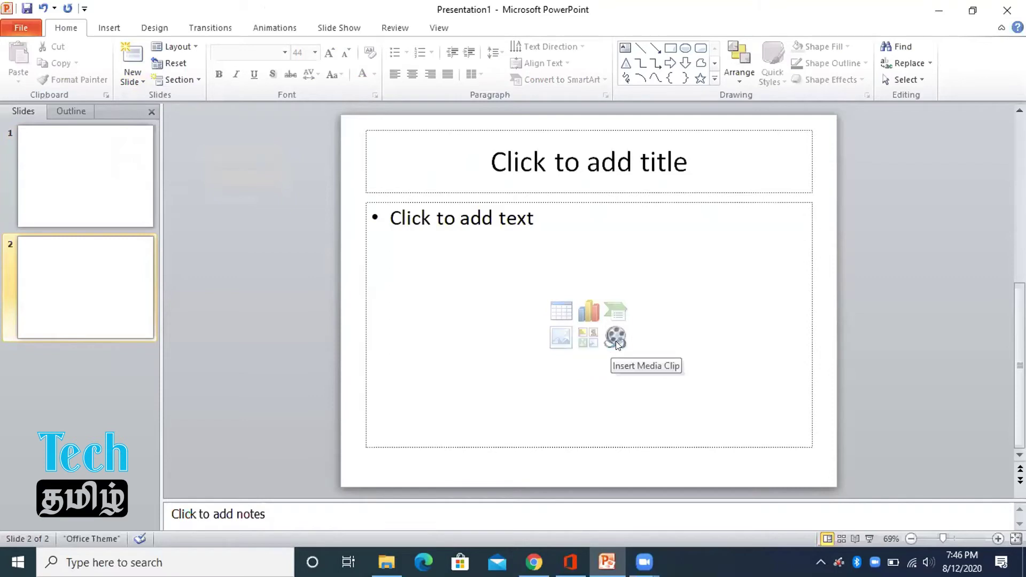
Step: Insert the download (5) mountain-lake picture from Desktop > PP and enlarge it
click(588, 168)
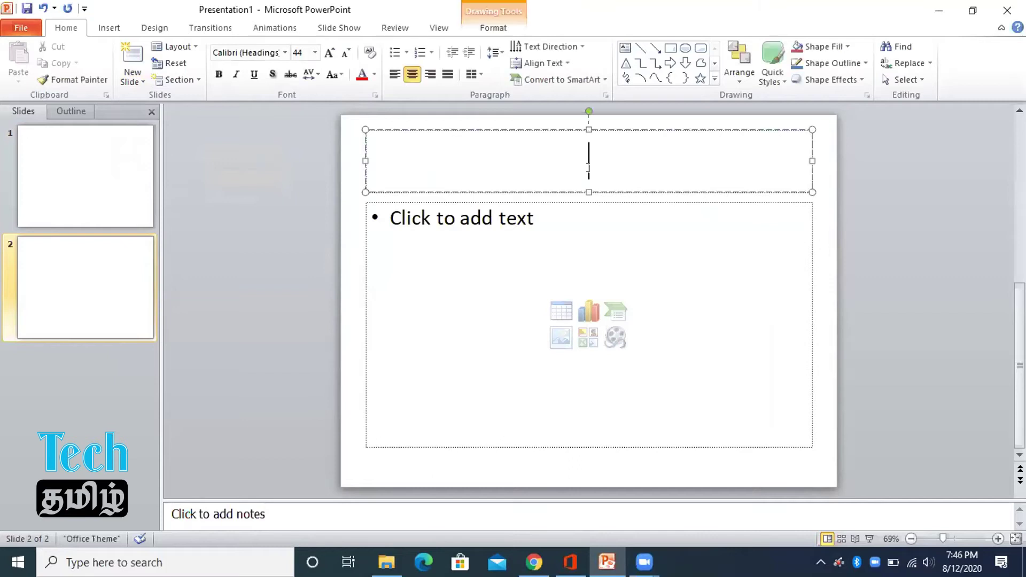
click(561, 339)
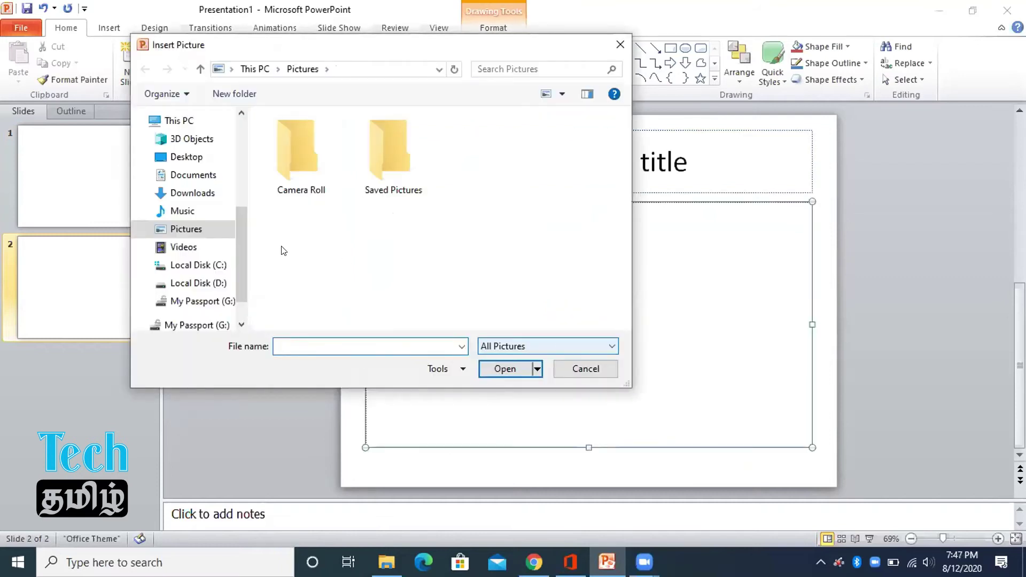
click(208, 195)
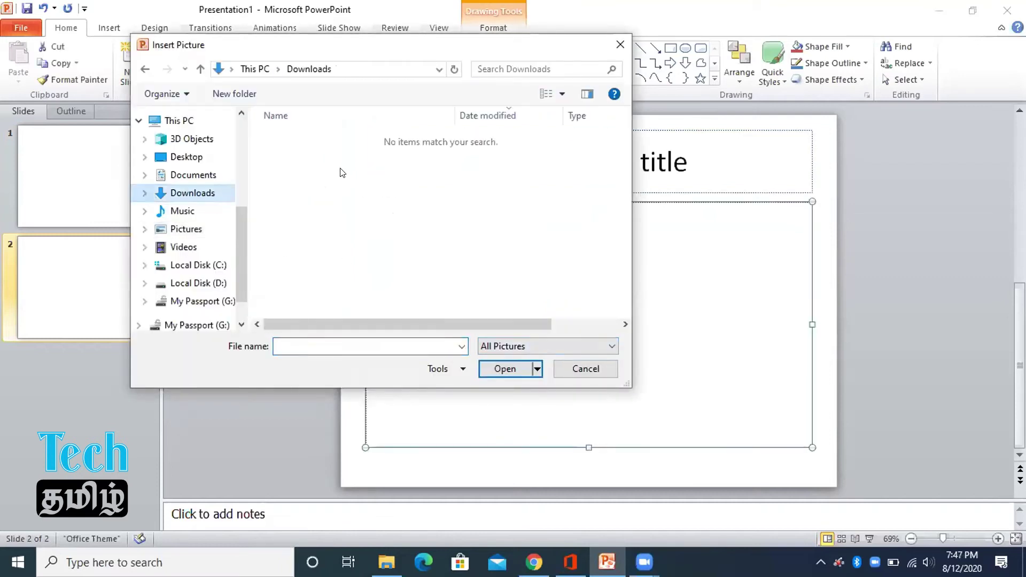
click(191, 156)
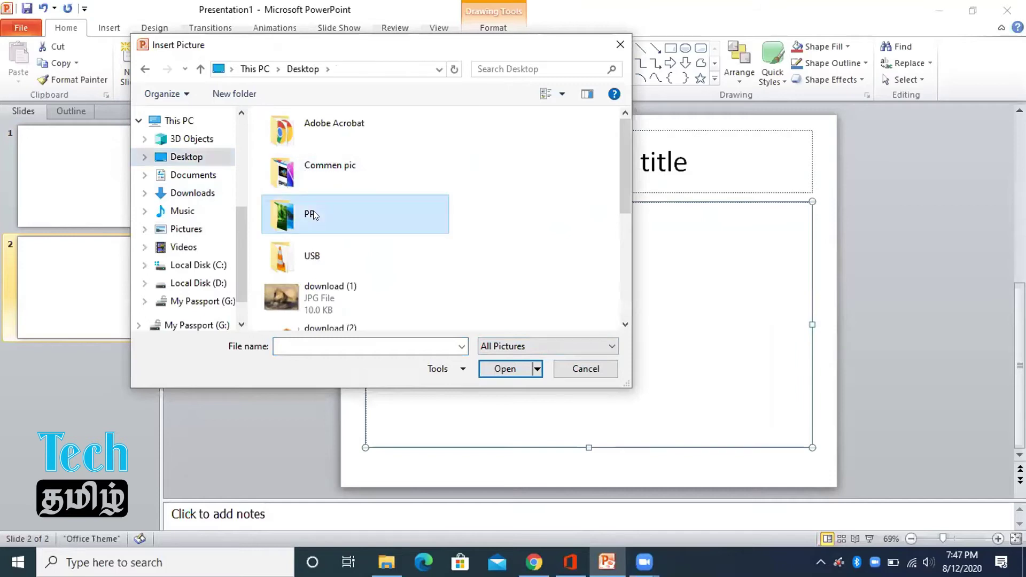
double_click(310, 214)
click(317, 234)
click(505, 369)
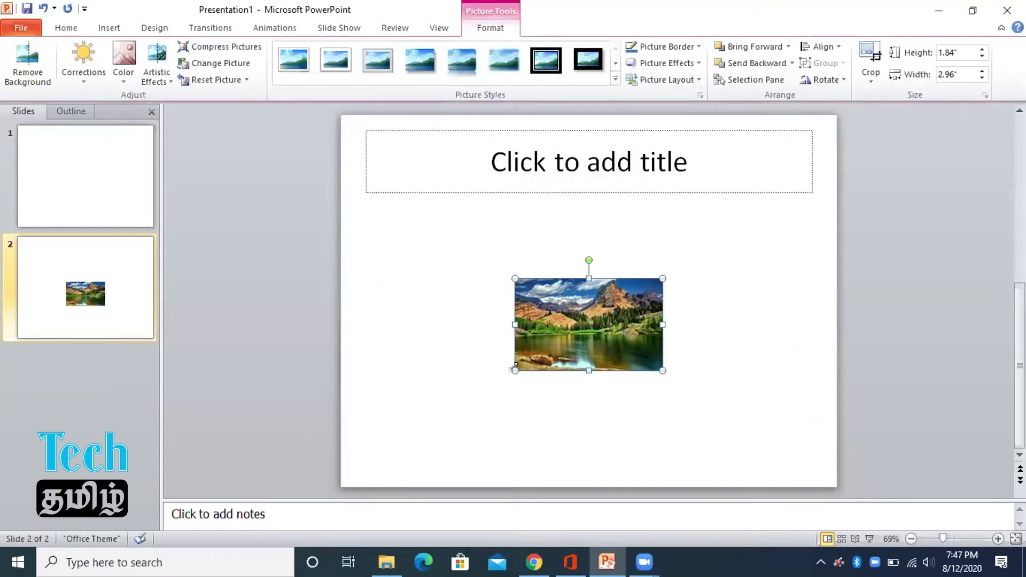
drag(515, 370, 386, 452)
drag(662, 278, 779, 206)
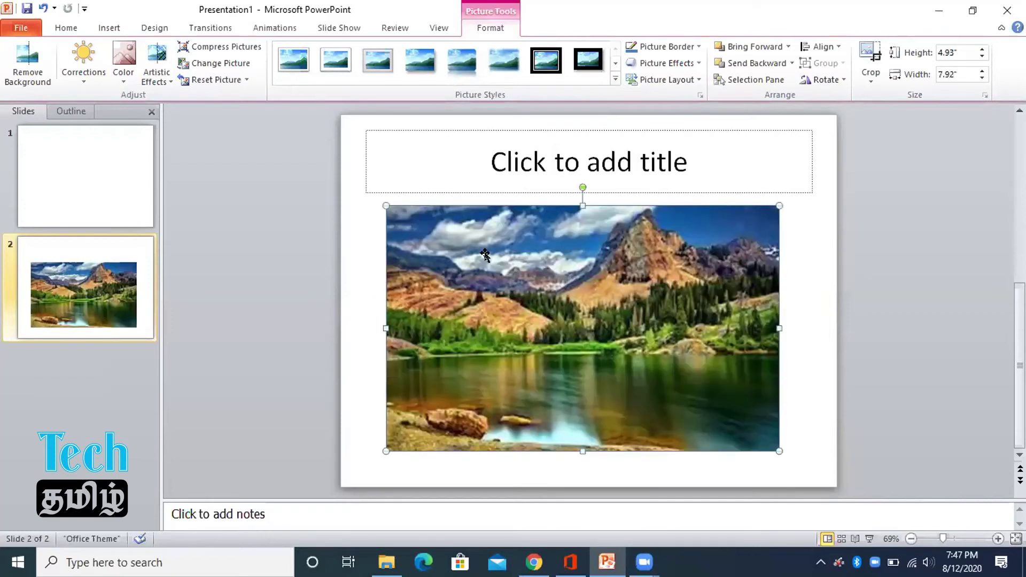
Step: Title slide 2 'Nature' and copy the title text
click(571, 164)
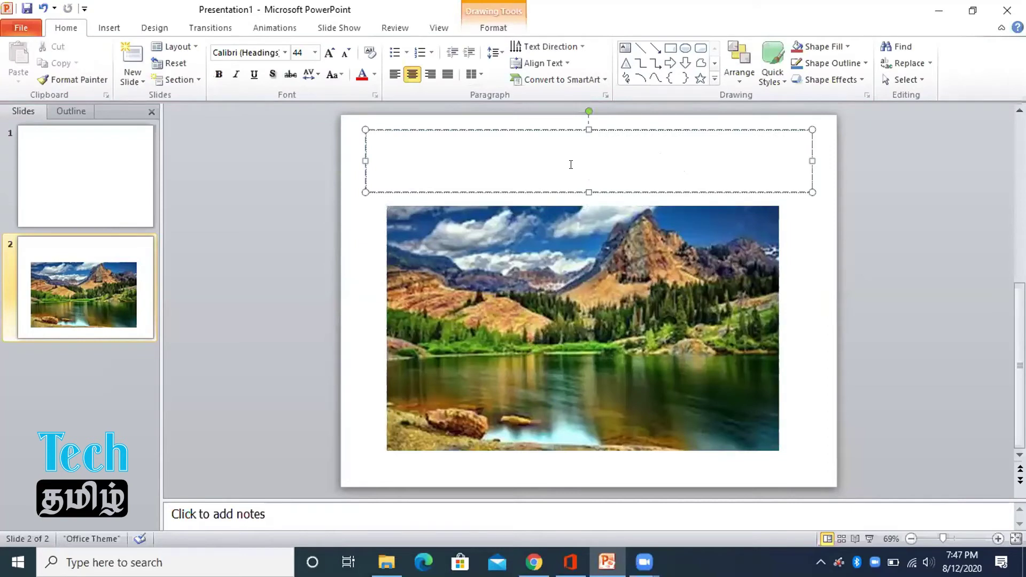
text(N)
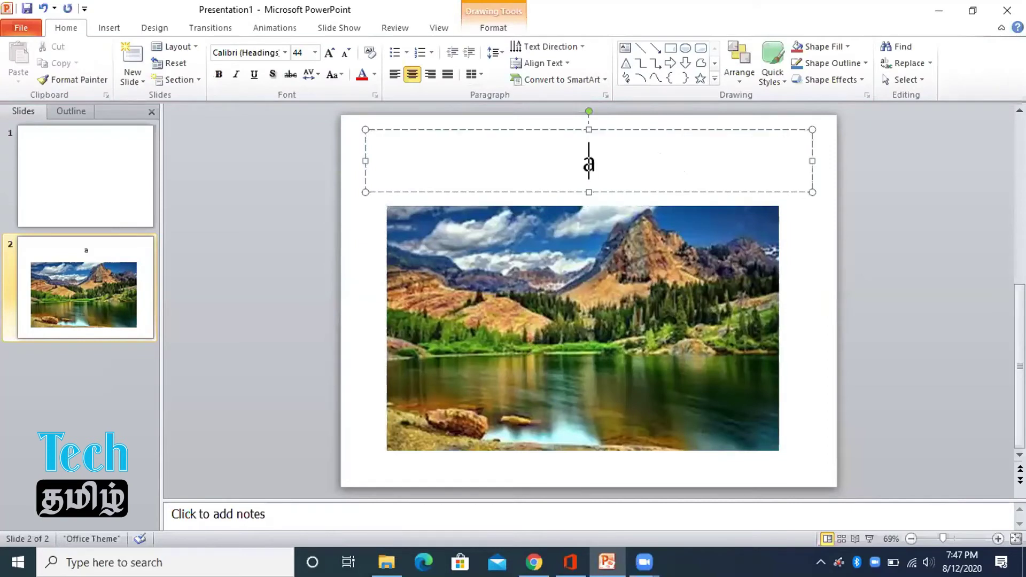
text(ature)
key(BackSpace)
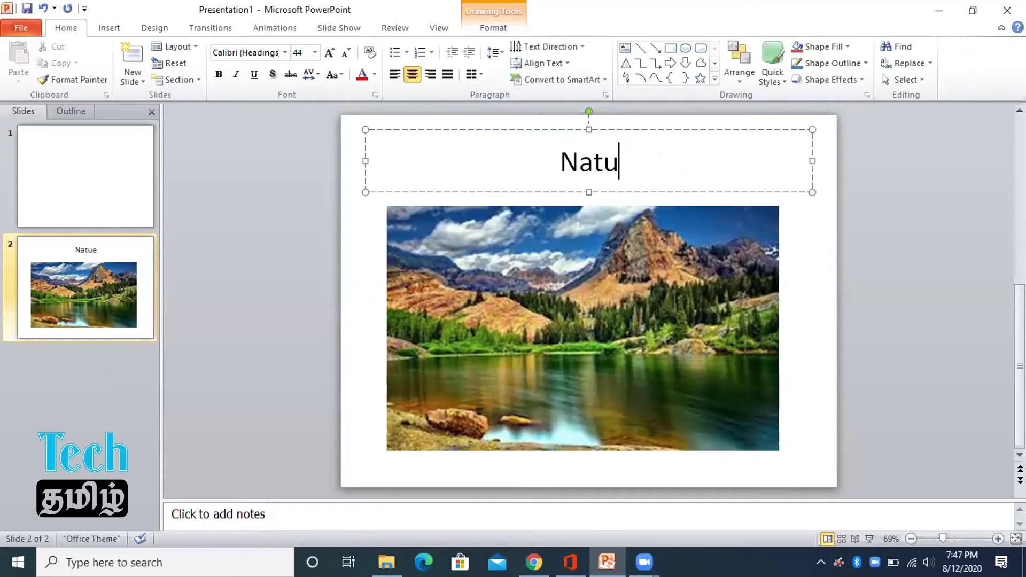
text(re)
key(ctrl+a)
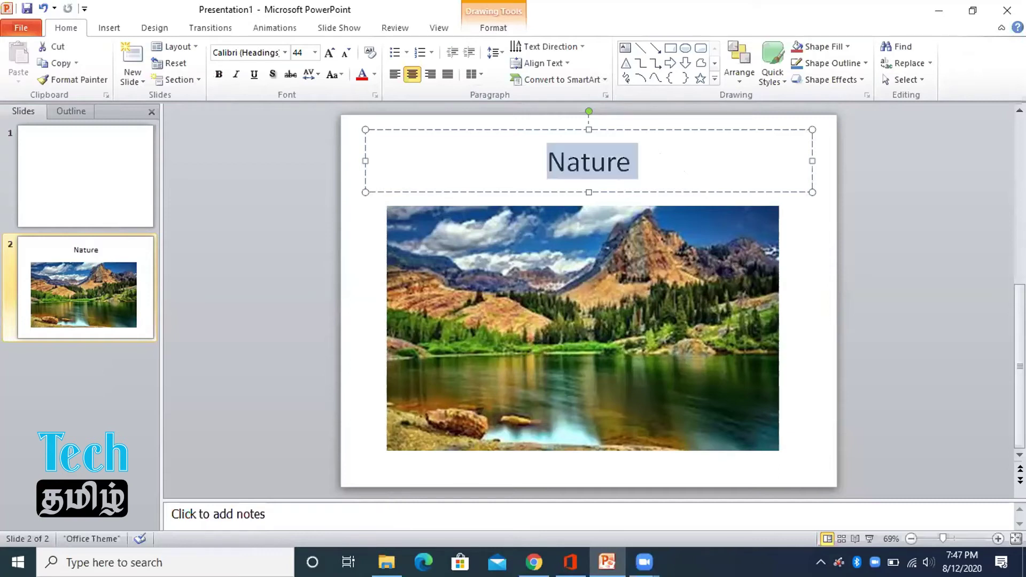
key(ctrl+c)
click(796, 316)
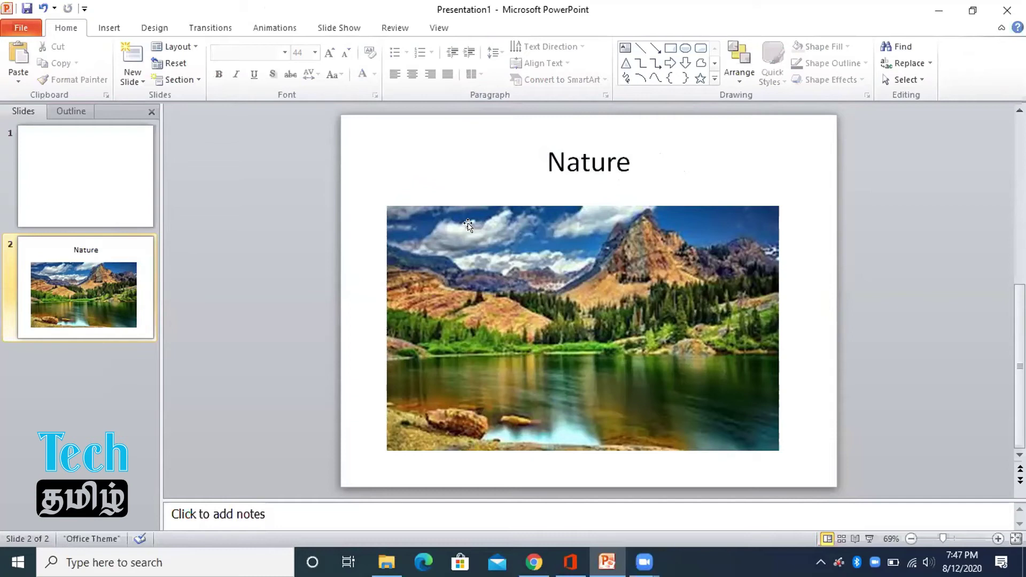
click(138, 79)
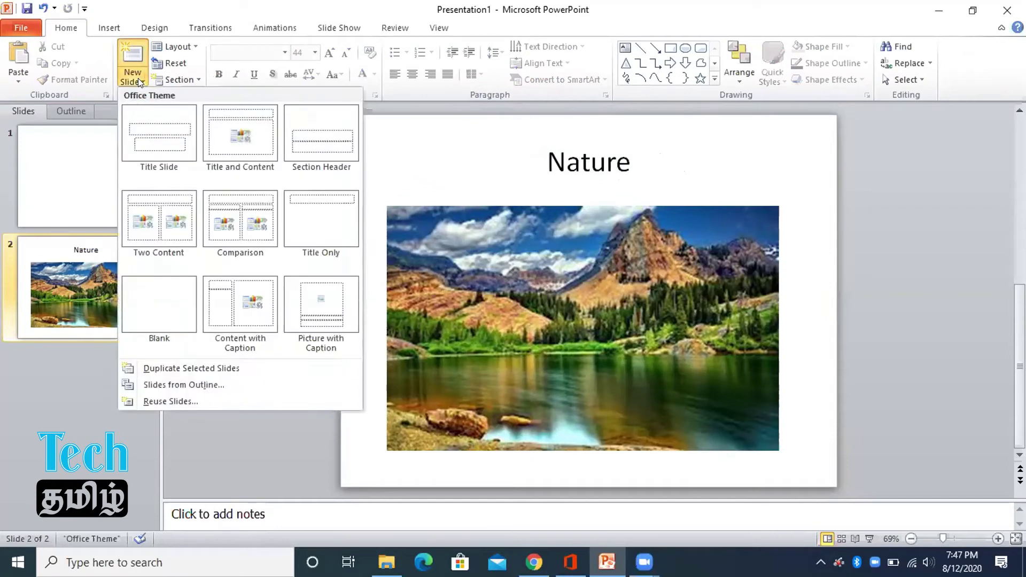
Step: Add a Section Header slide titled 'NATURE SUB'
click(313, 170)
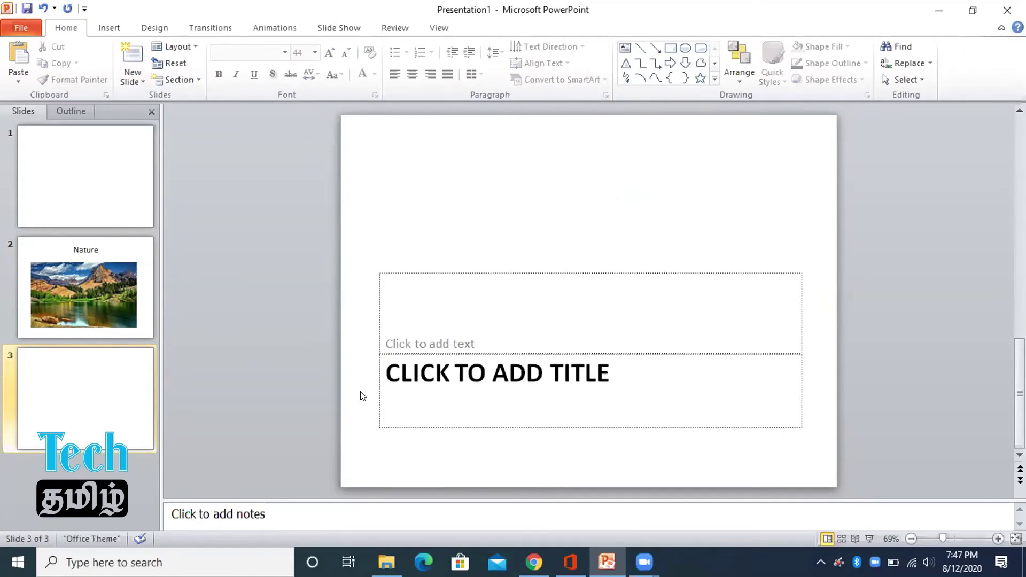
click(438, 372)
click(440, 320)
click(440, 376)
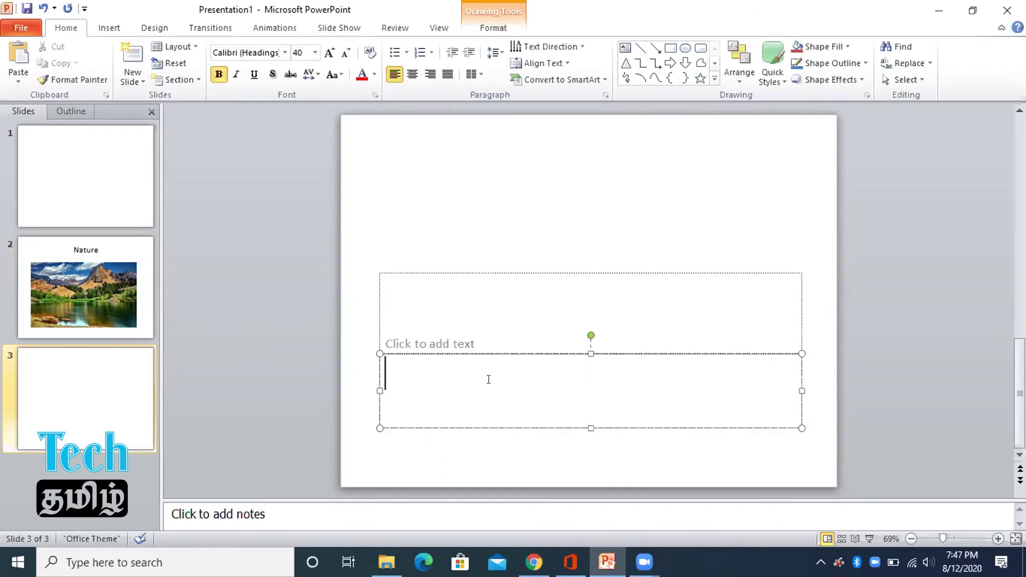
text(NATURE)
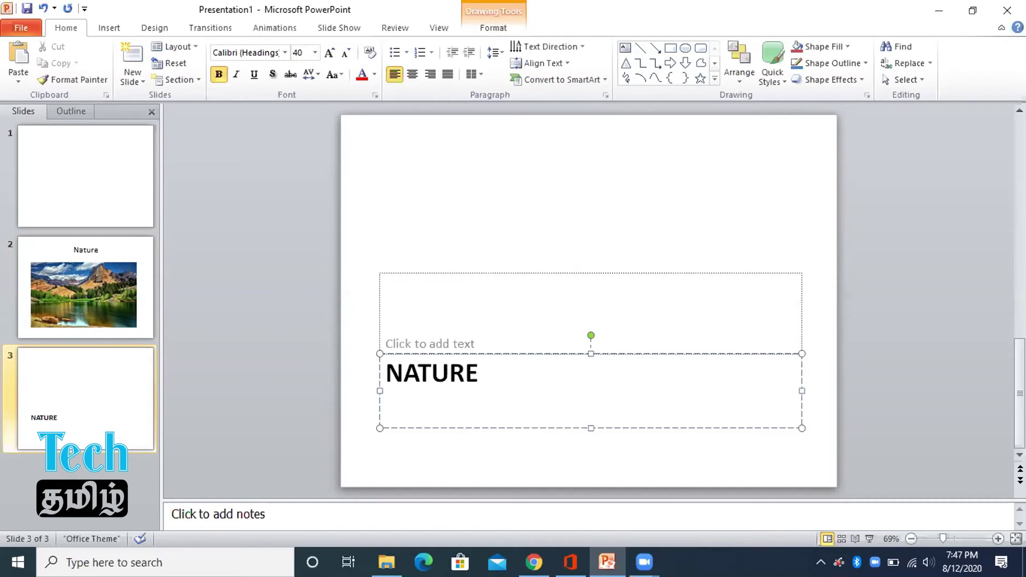
text( SUB)
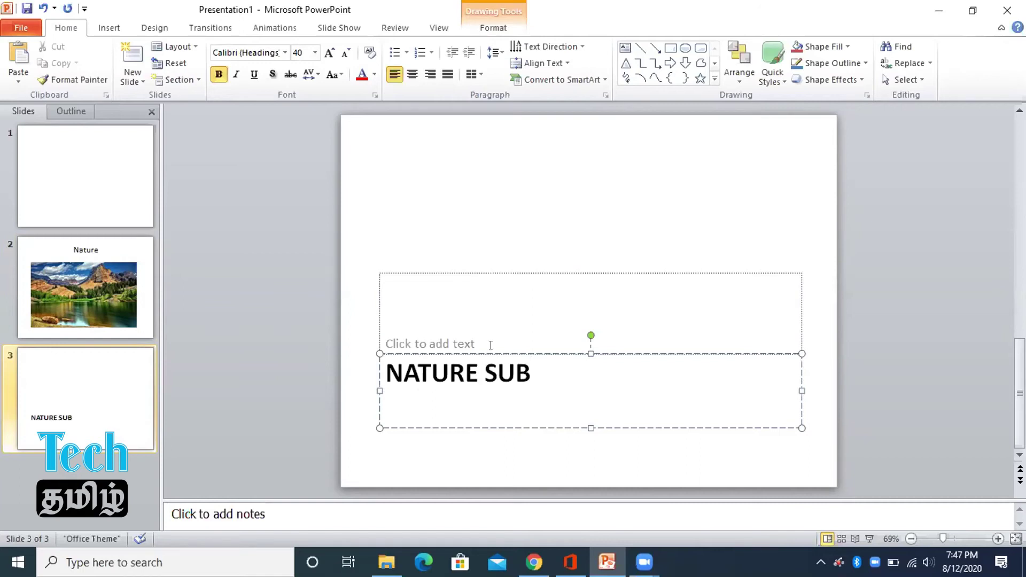
Step: Type 'World' in the text area above the NATURE SUB heading
click(491, 337)
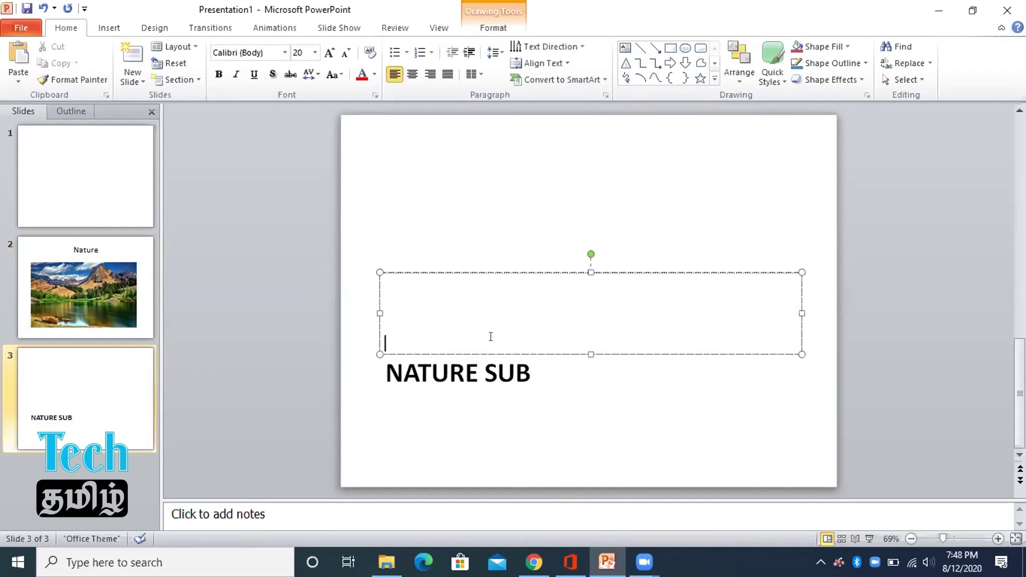
key(space)
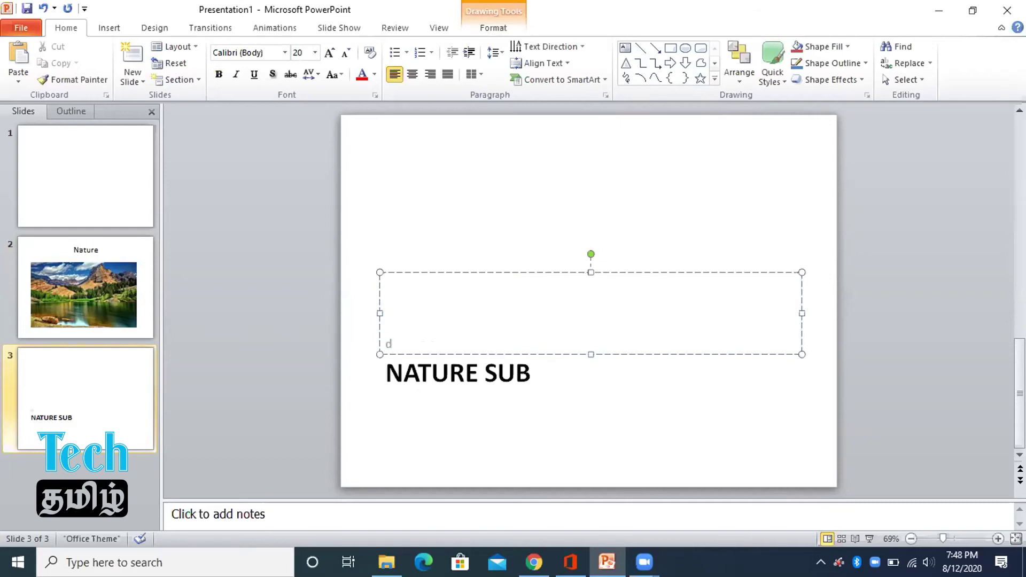
key(BackSpace)
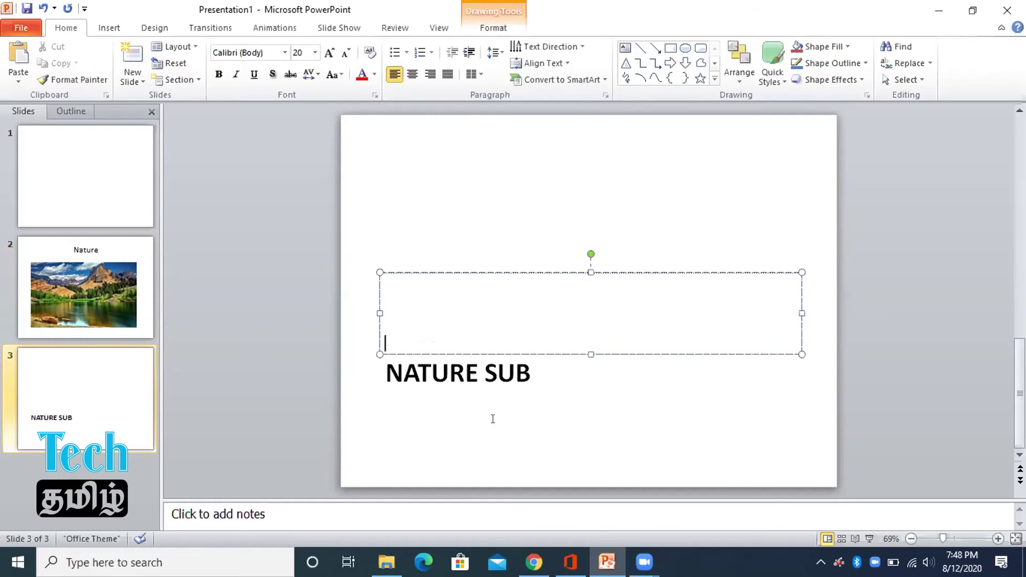
text(Wor)
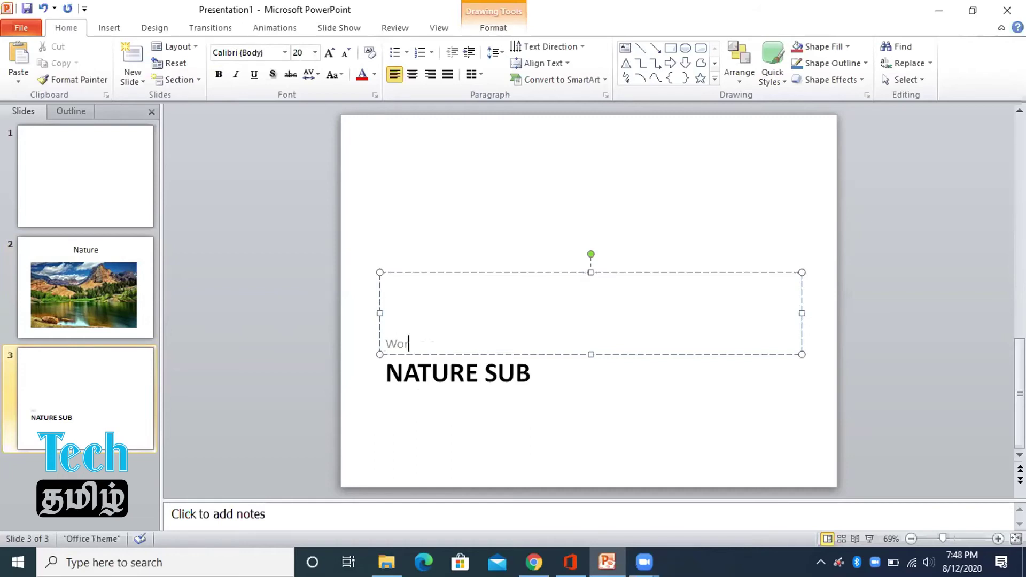
text(ld)
click(572, 479)
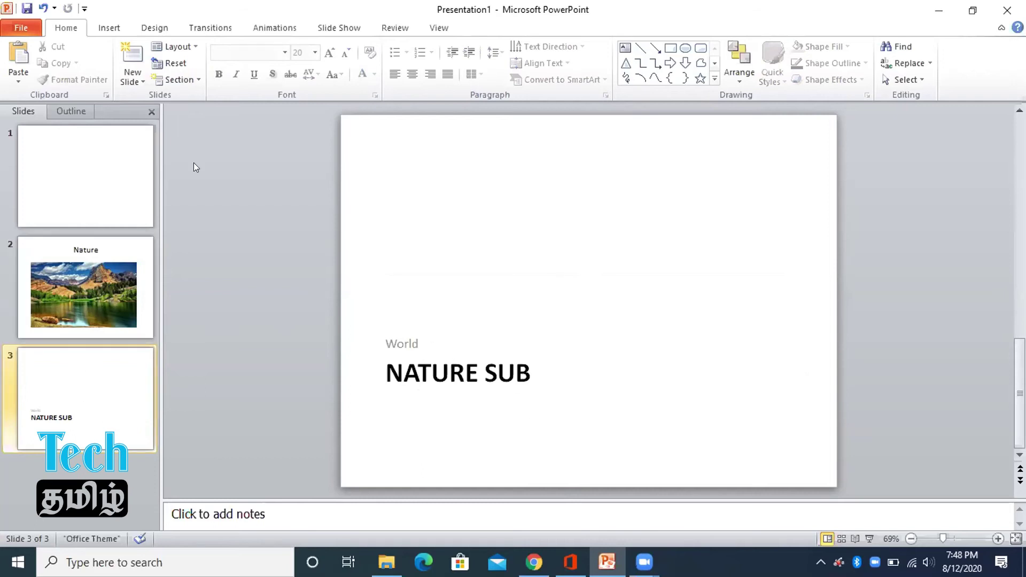
Step: Add a Two Content slide followed by a Comparison slide
click(145, 78)
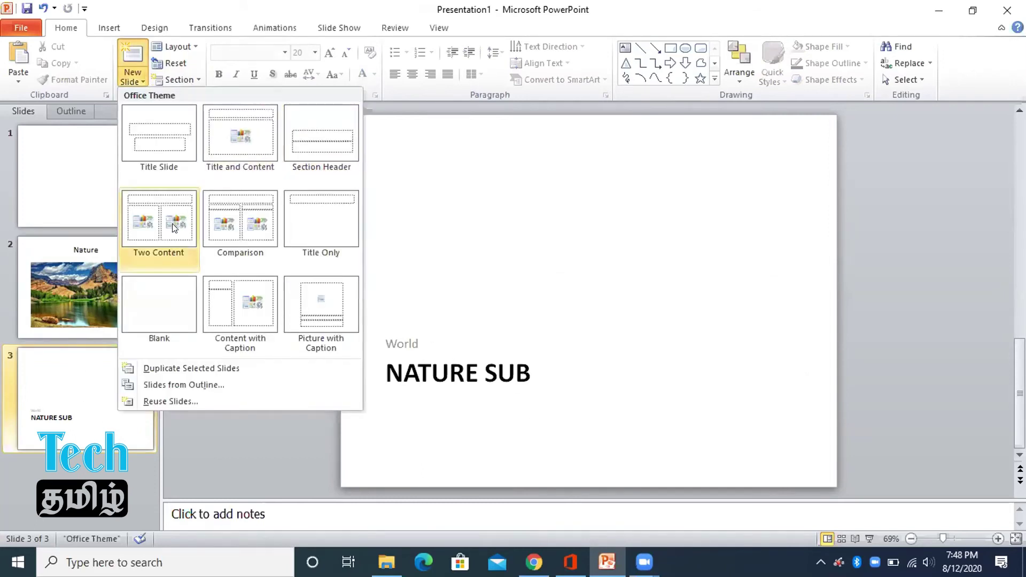
click(157, 246)
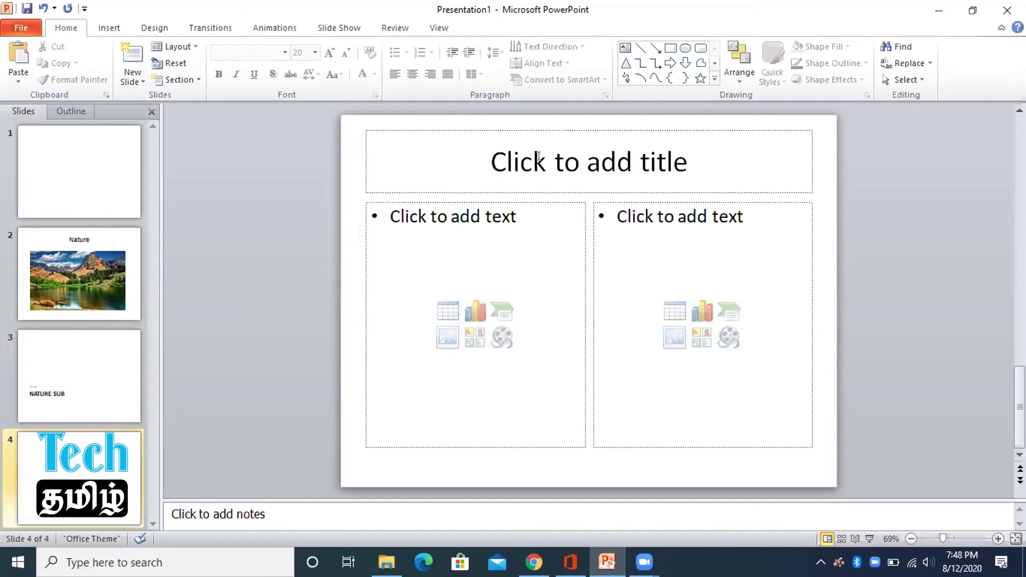
click(110, 473)
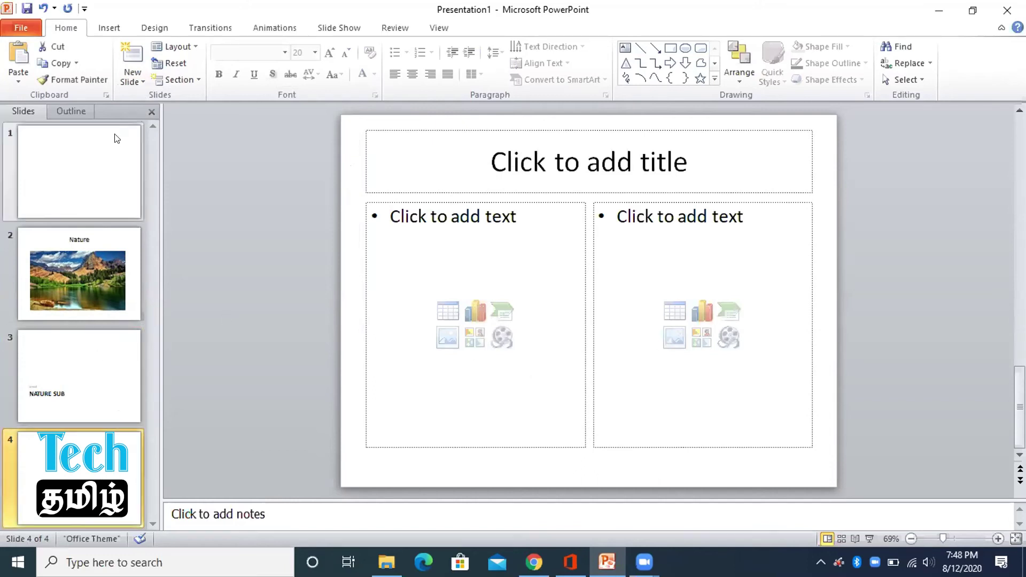
click(134, 78)
click(256, 201)
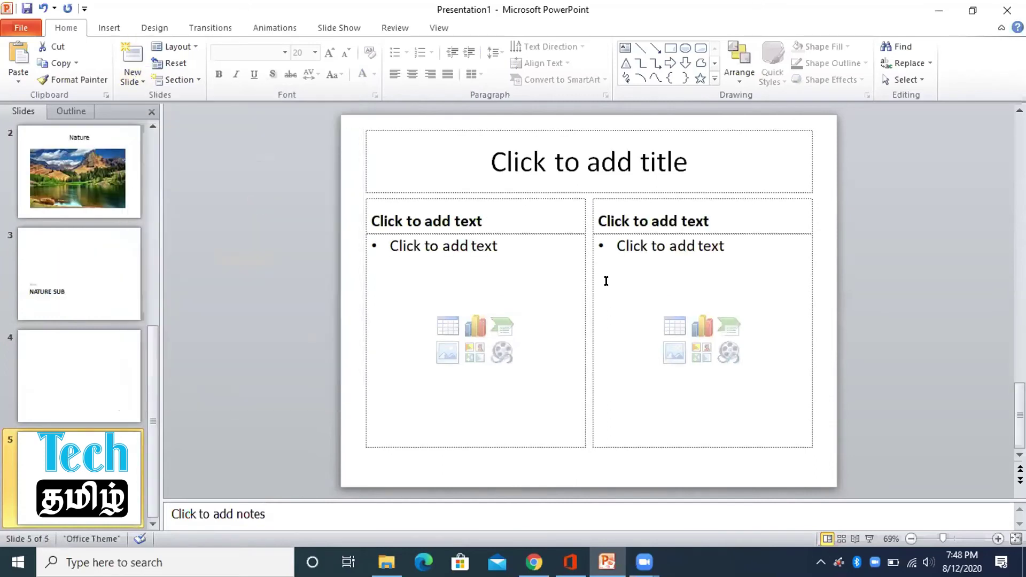
Step: Review slide 4, then try the comparison headings and leave them empty
click(67, 374)
key(Down)
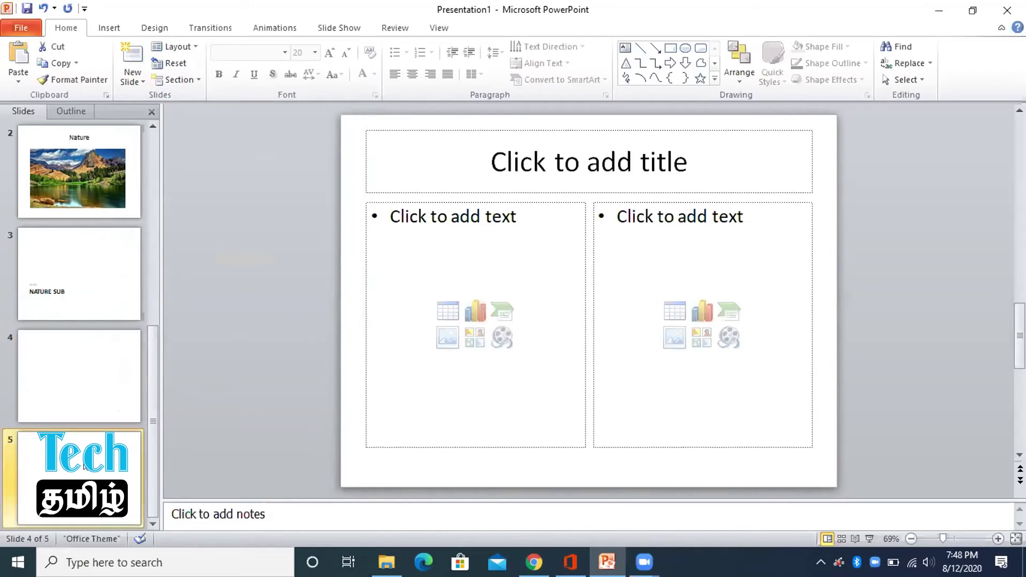
click(86, 371)
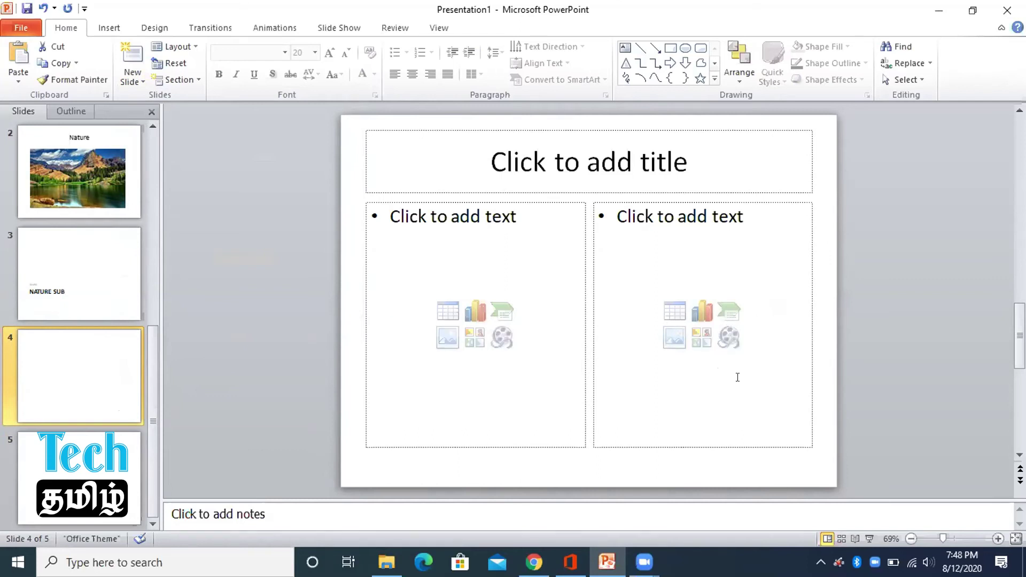
scroll(347, 347, down, 1)
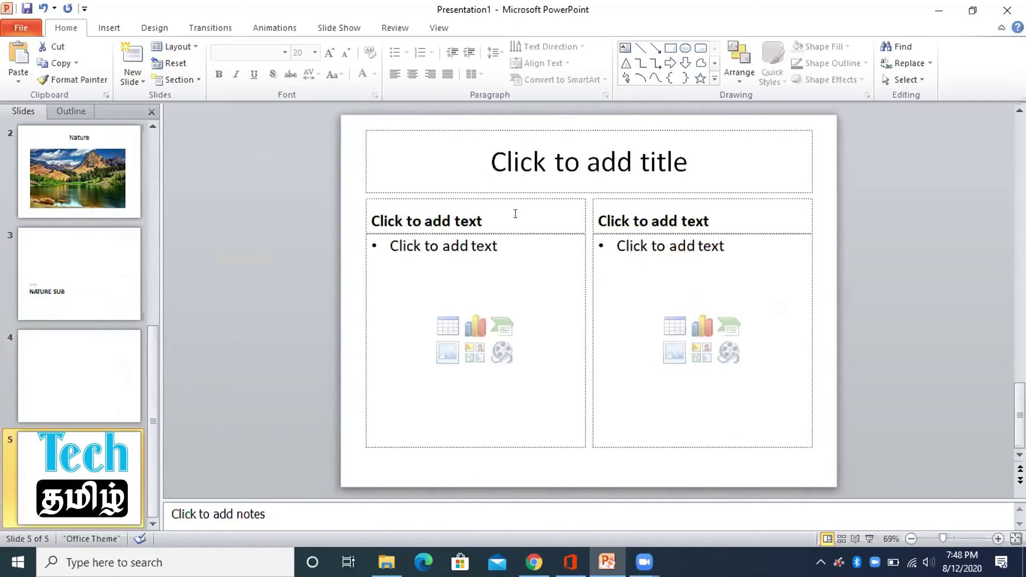
click(429, 222)
click(636, 220)
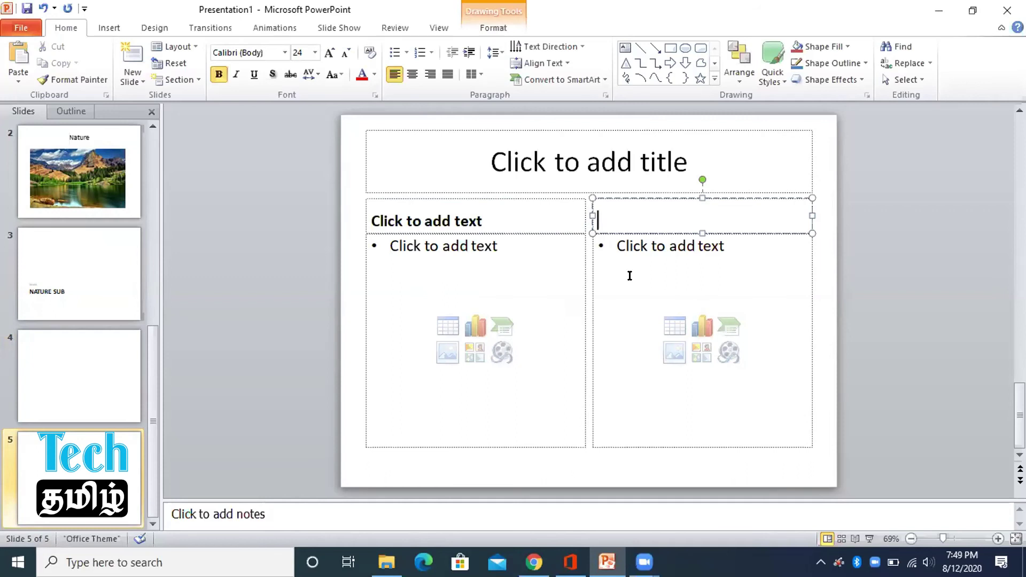
key(Escape)
key(Escape)
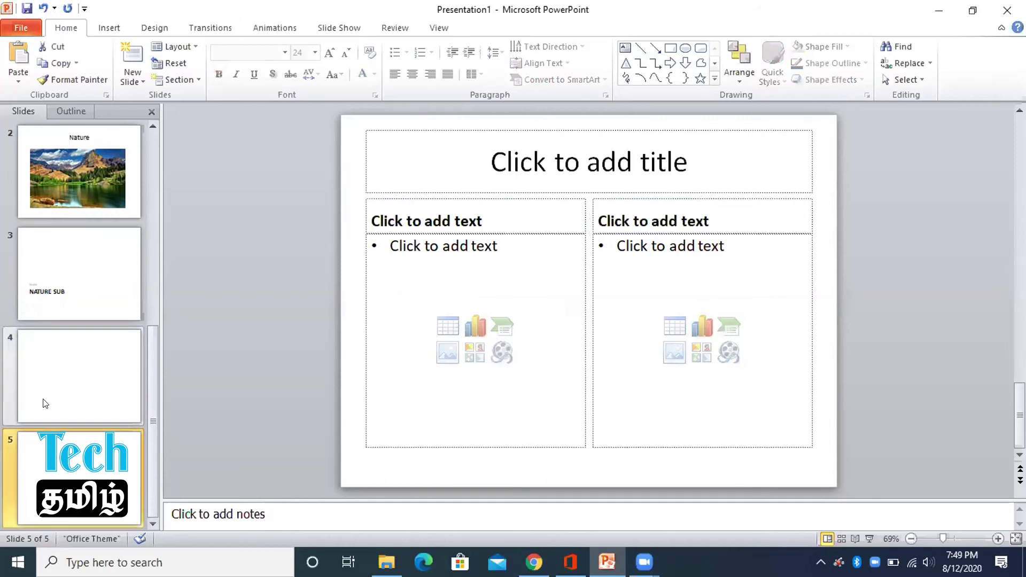
click(138, 83)
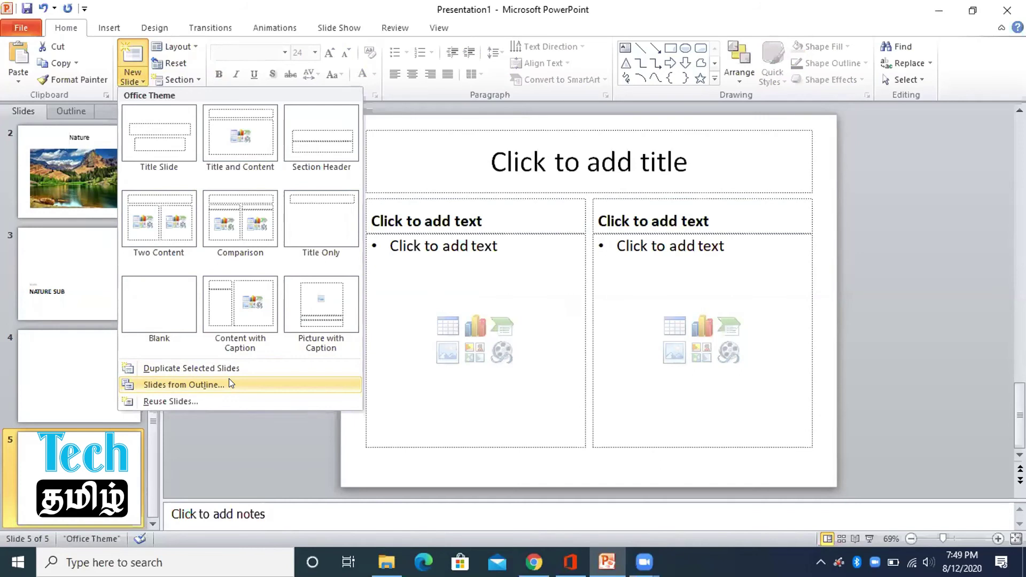
click(439, 28)
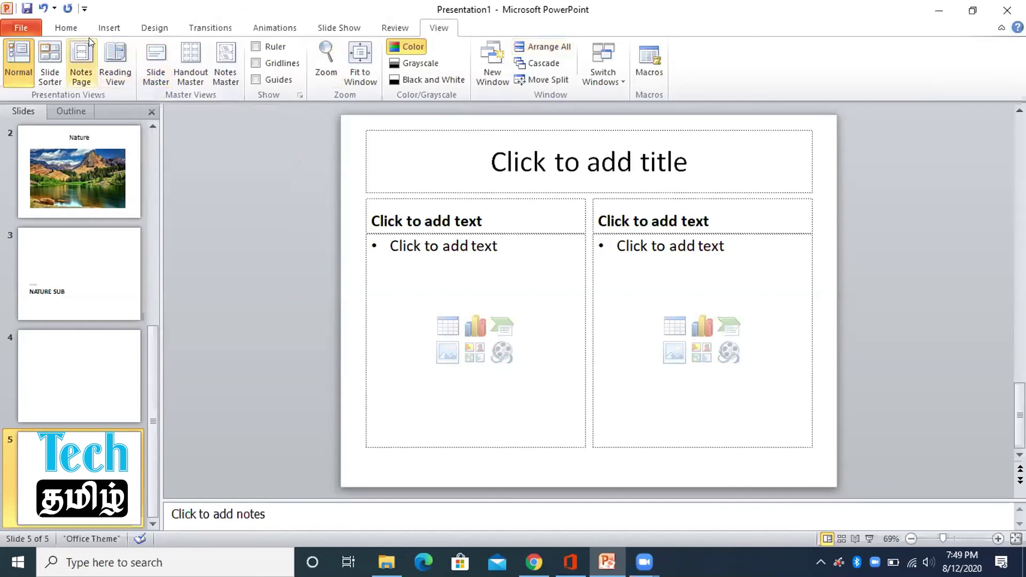
click(103, 30)
click(75, 30)
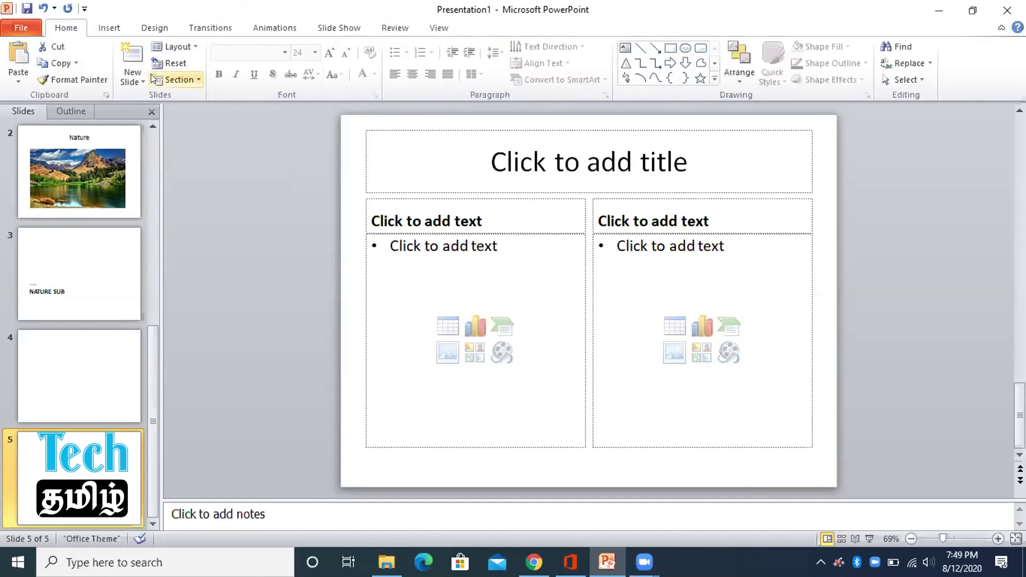
click(146, 81)
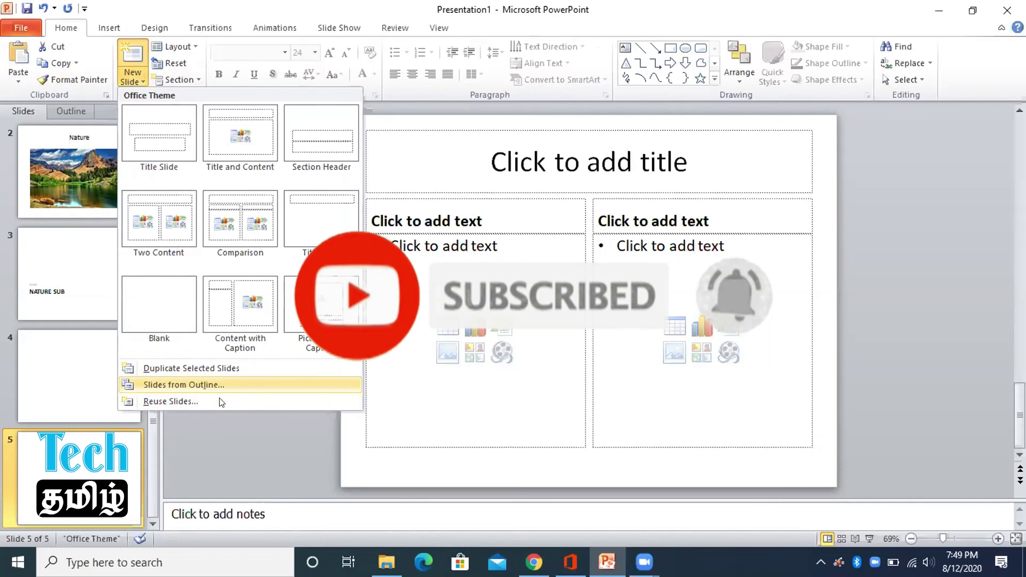
click(75, 456)
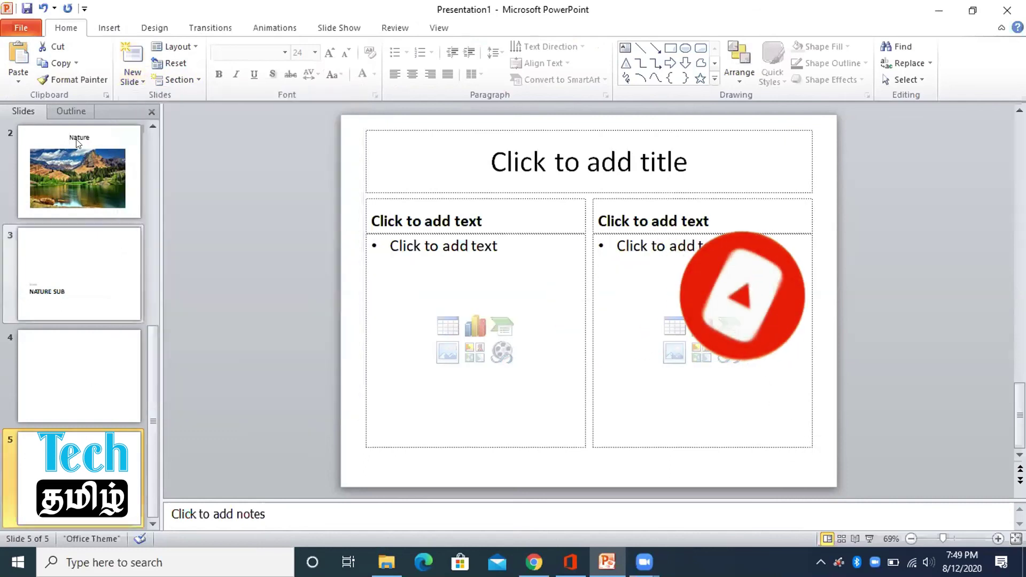
click(134, 80)
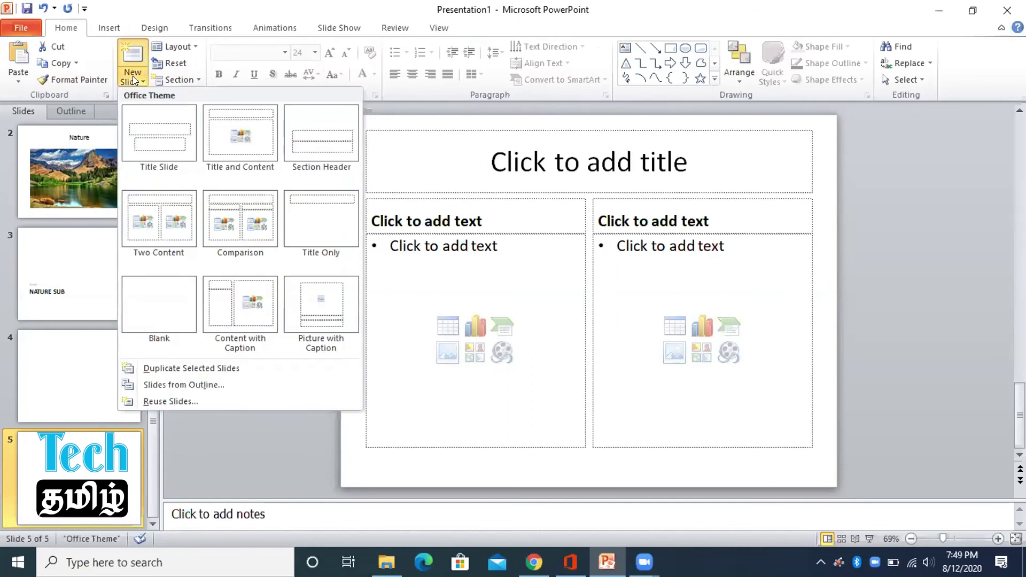